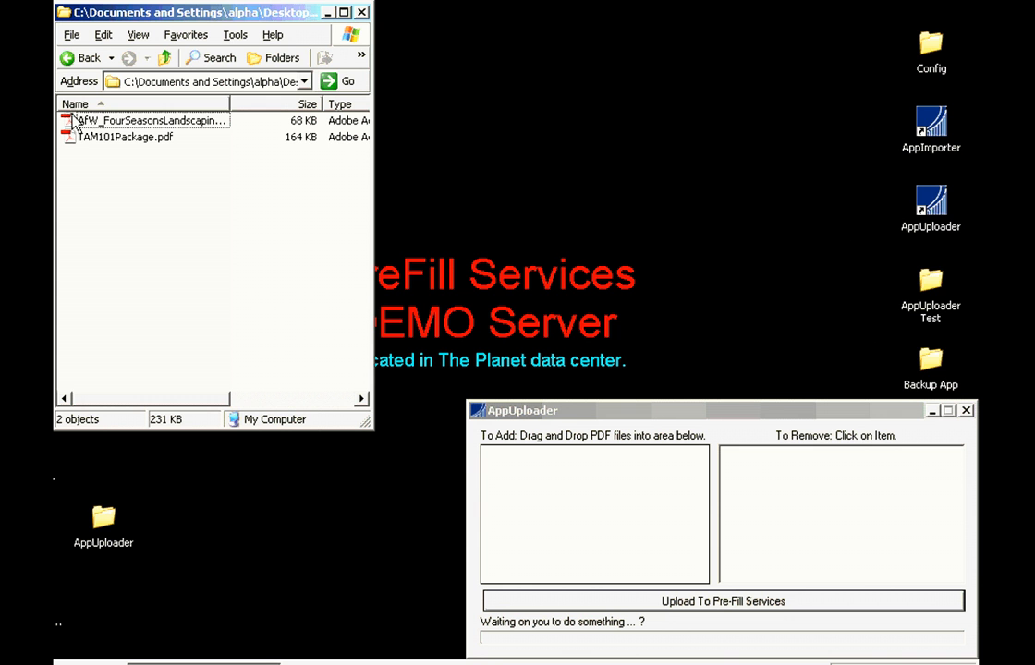
Step: Add AfW_FourSeasonsLandscapingApps0405_OK.pdf to the submission and upload it to Pre-Fill Services
click(74, 122)
drag(74, 123, 550, 516)
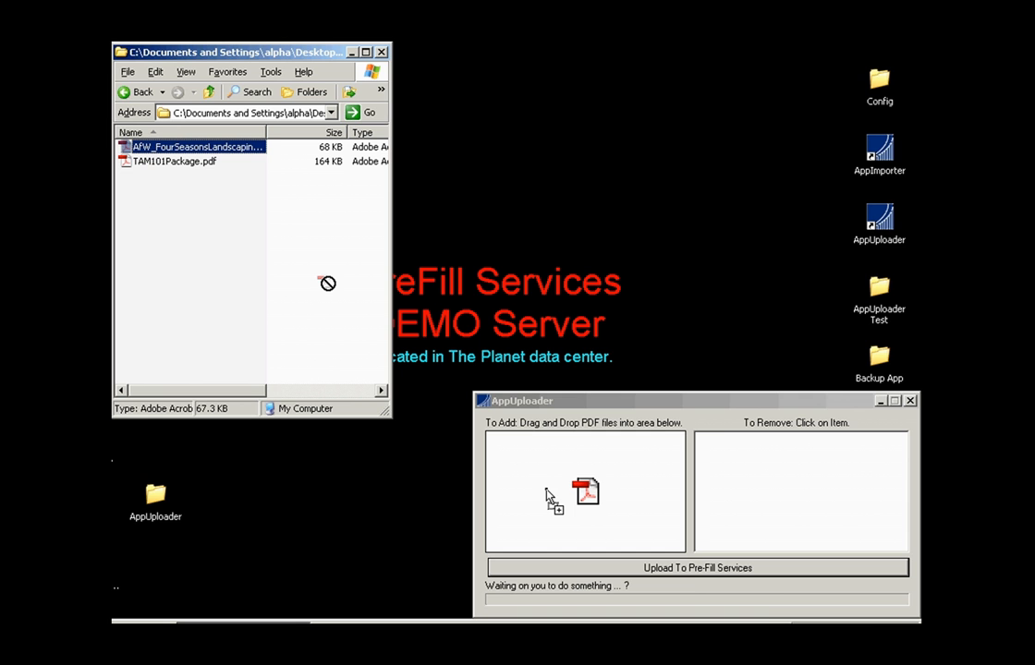
drag(548, 496, 550, 503)
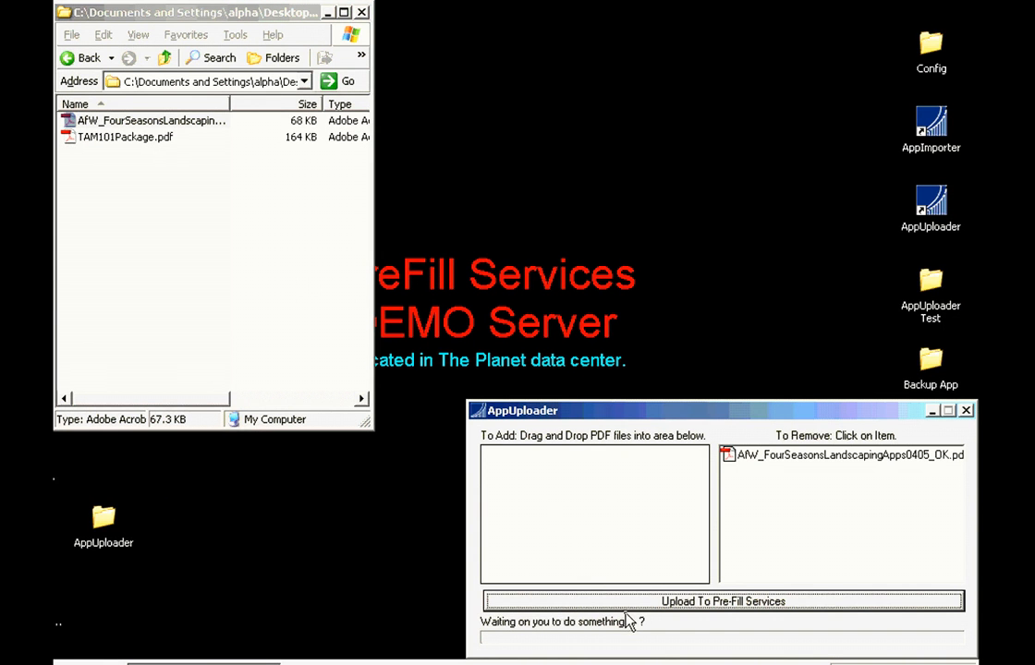
click(632, 569)
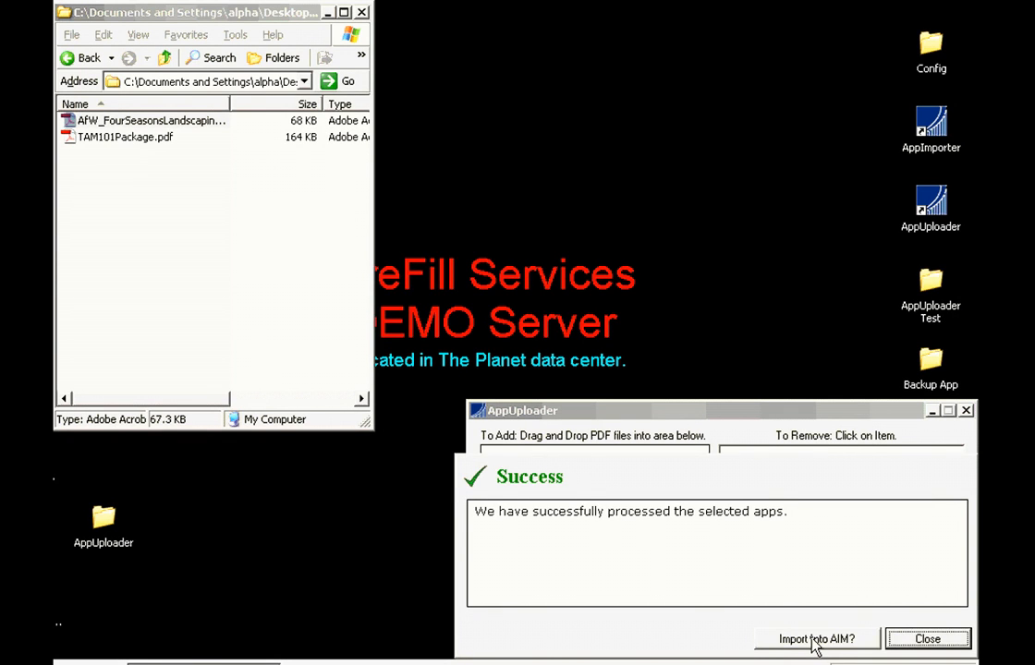
Step: Start importing the processed application into AIM and set its producer to Maguire Agency, Saint Paul, MN
click(813, 639)
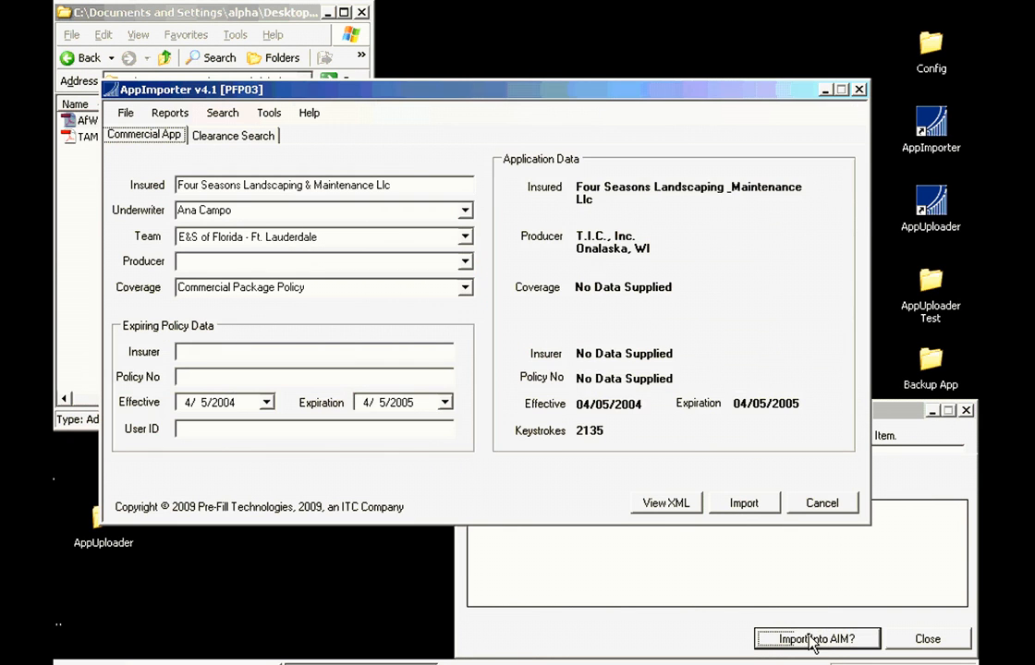
click(464, 263)
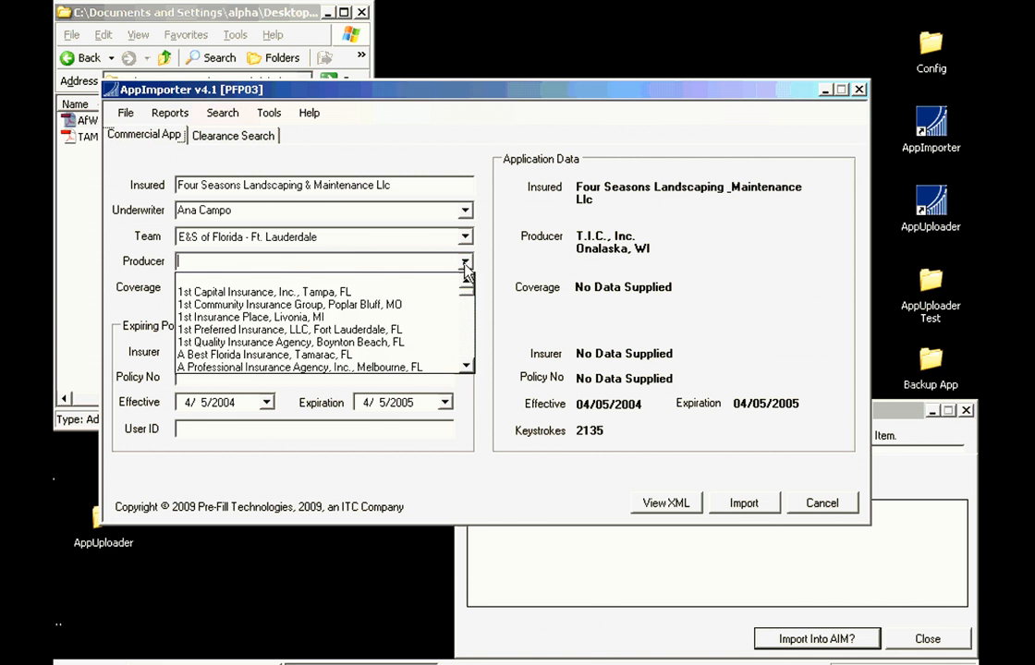
text(m)
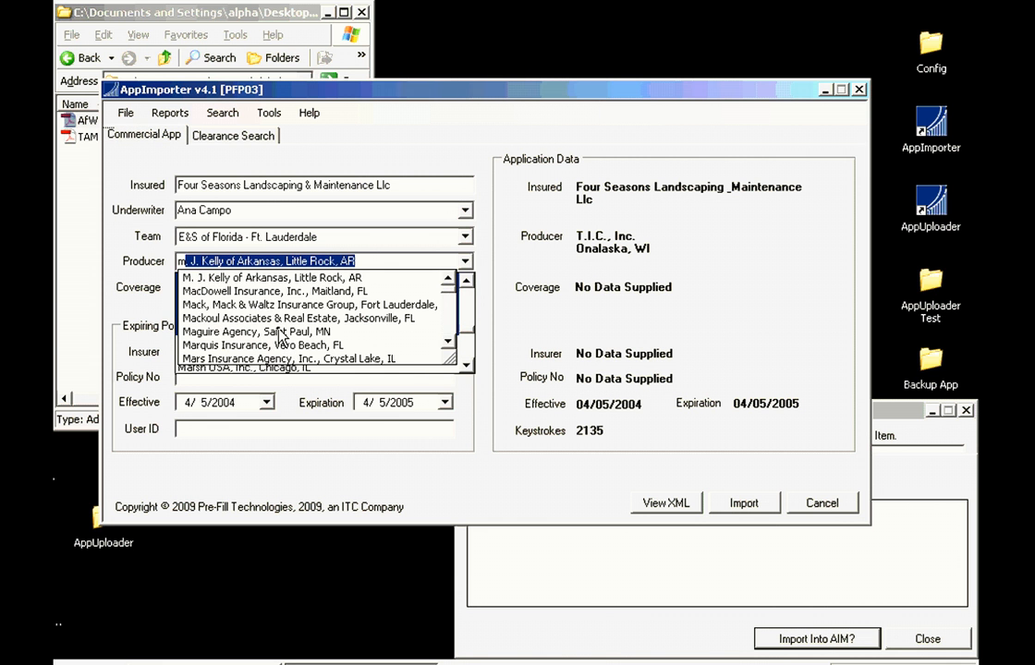
click(276, 332)
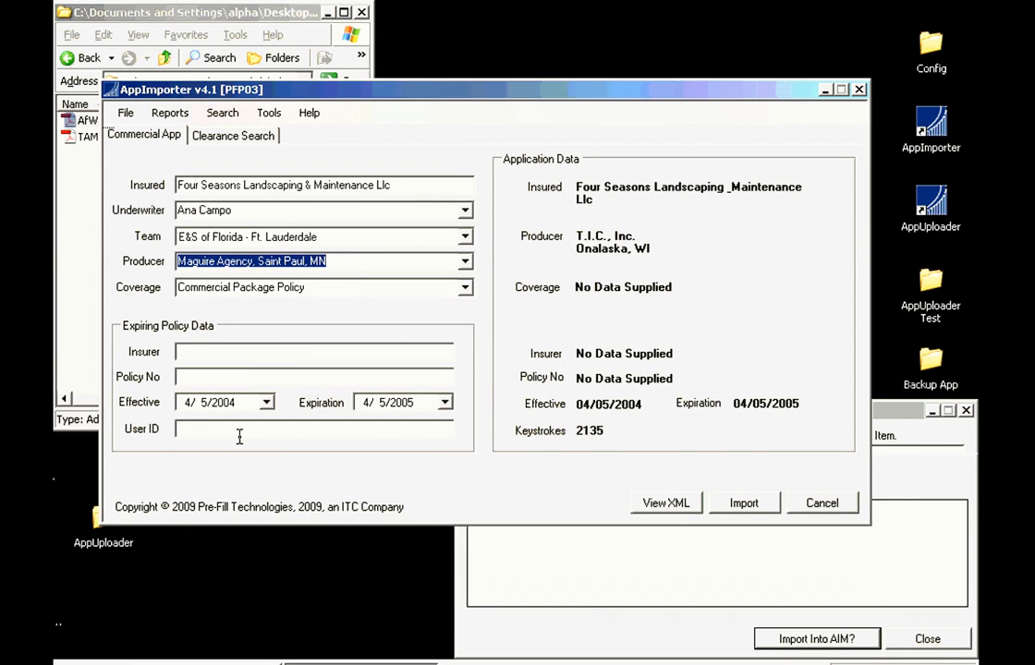
Step: Fill in the user ID for the commercial application and proceed with the import to the clearance search
click(237, 431)
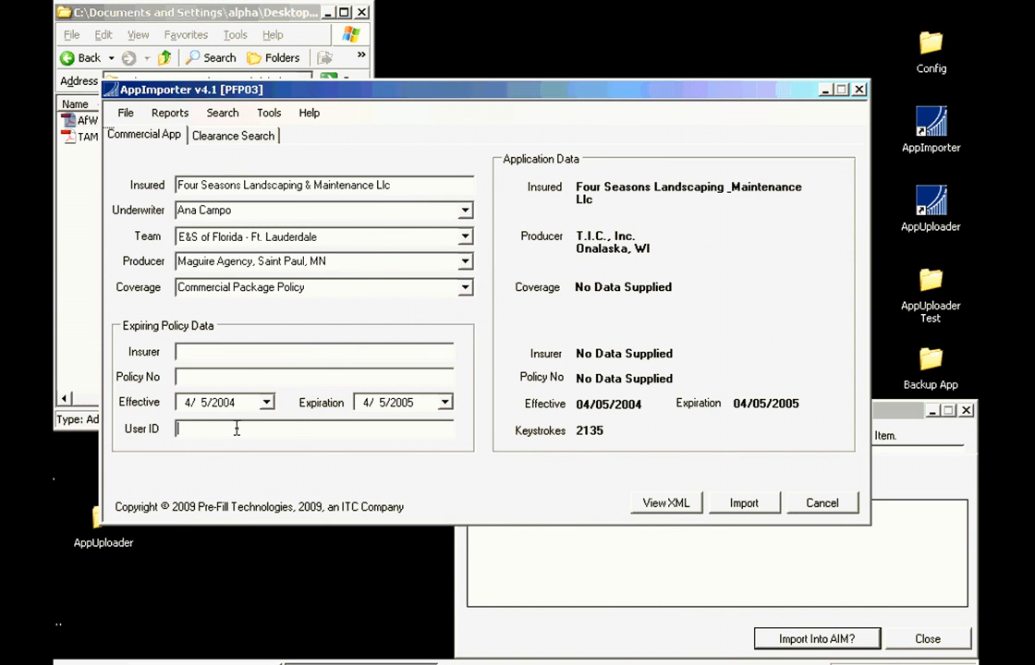
text(maura)
click(739, 508)
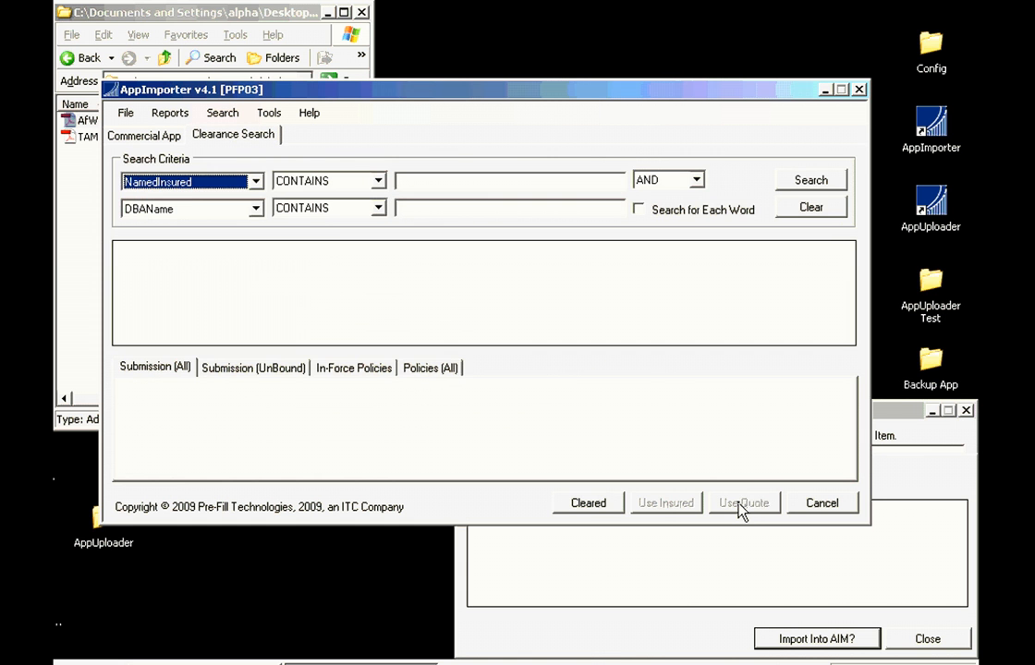
Step: Mark the submission as cleared to run the import, and close the import result and upload report
click(592, 505)
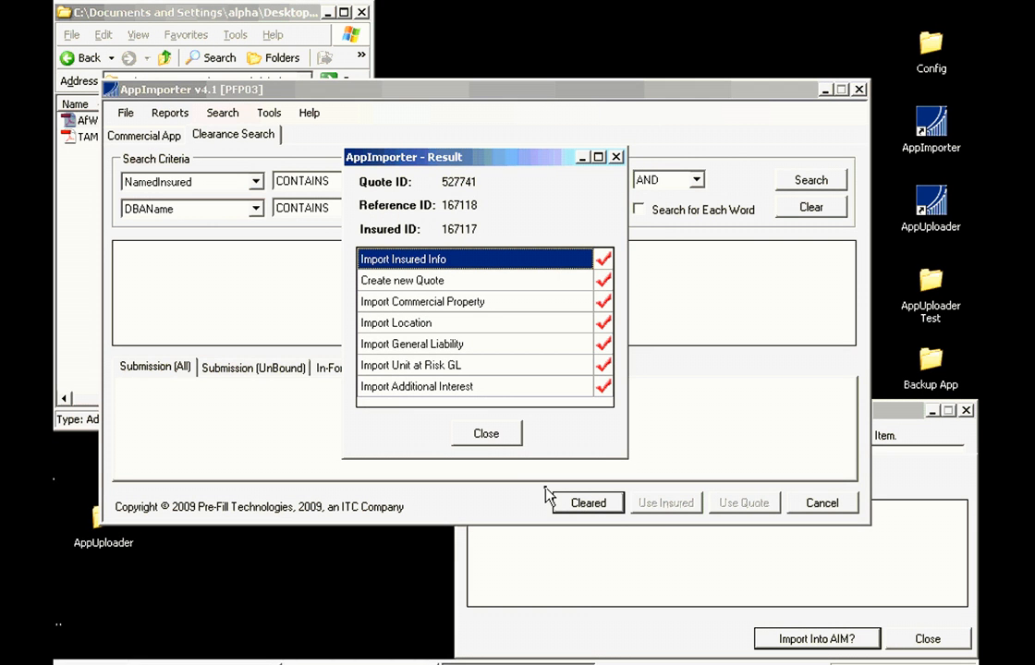
click(502, 436)
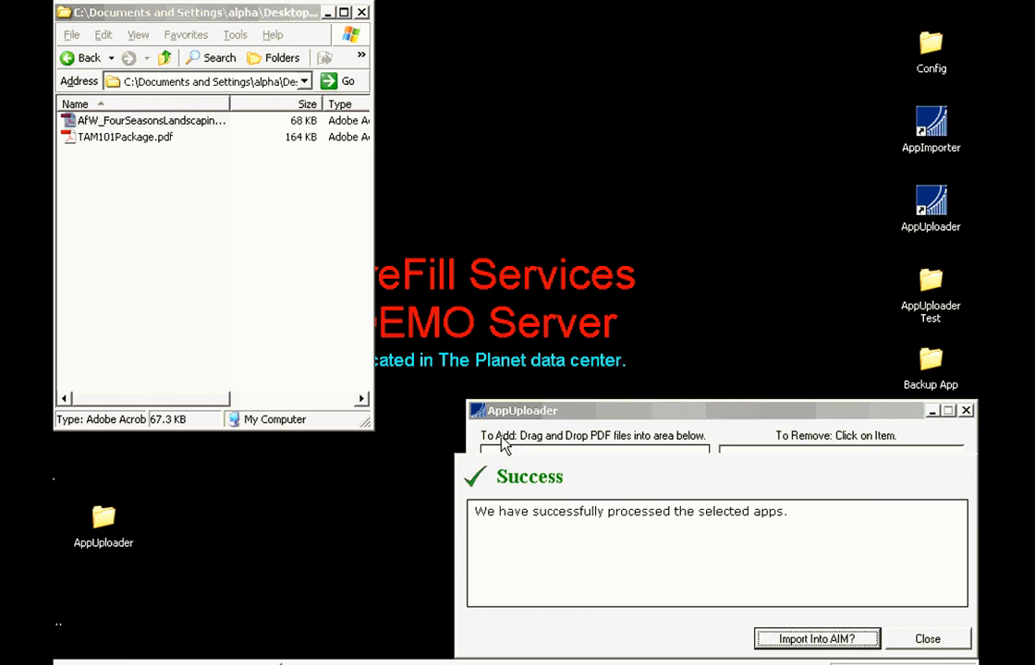
click(932, 643)
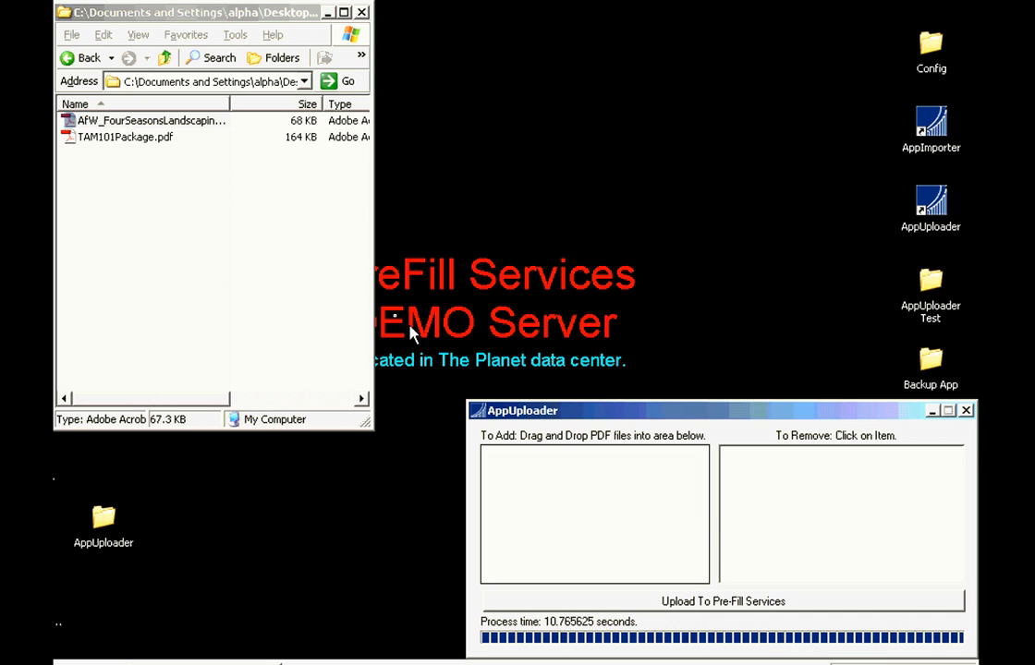
Step: Upload TAM101Package.pdf to Pre-Fill Services and close its processing report without importing it
click(70, 138)
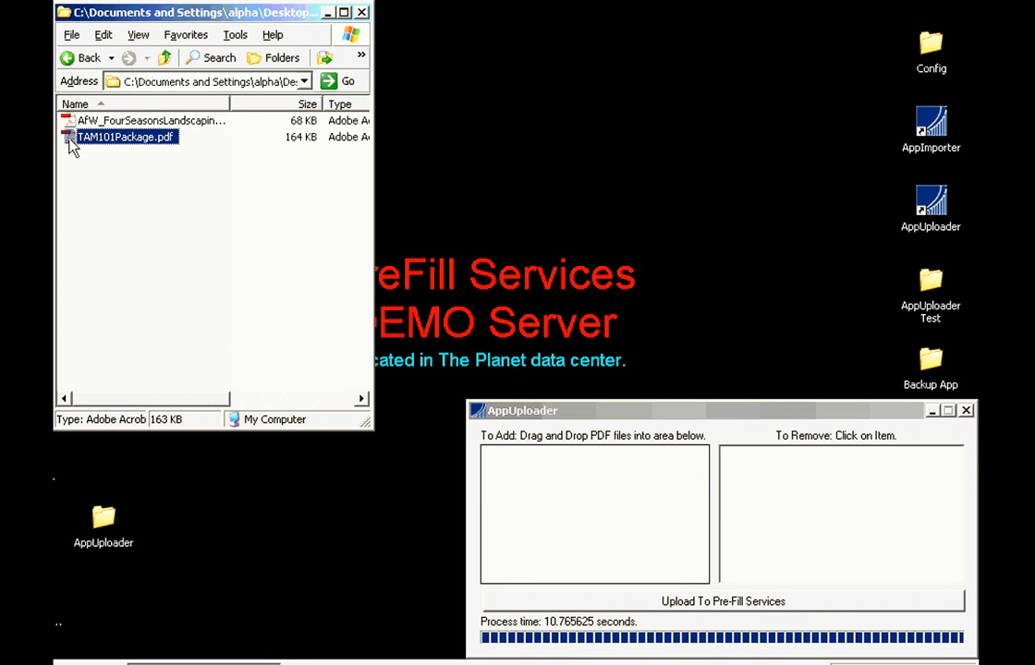
drag(71, 140, 561, 509)
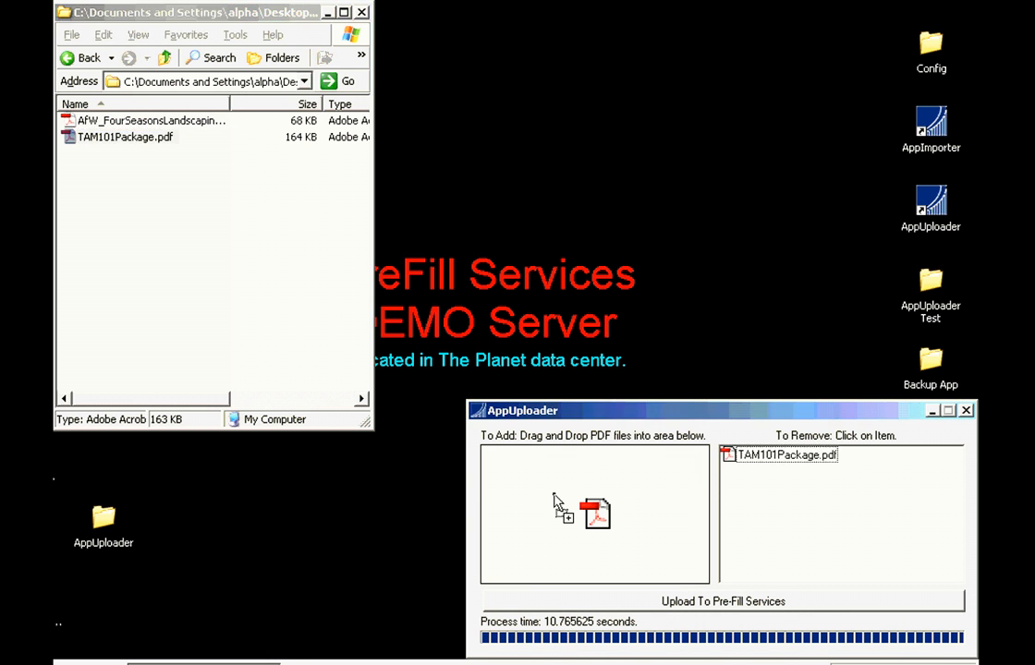
click(688, 603)
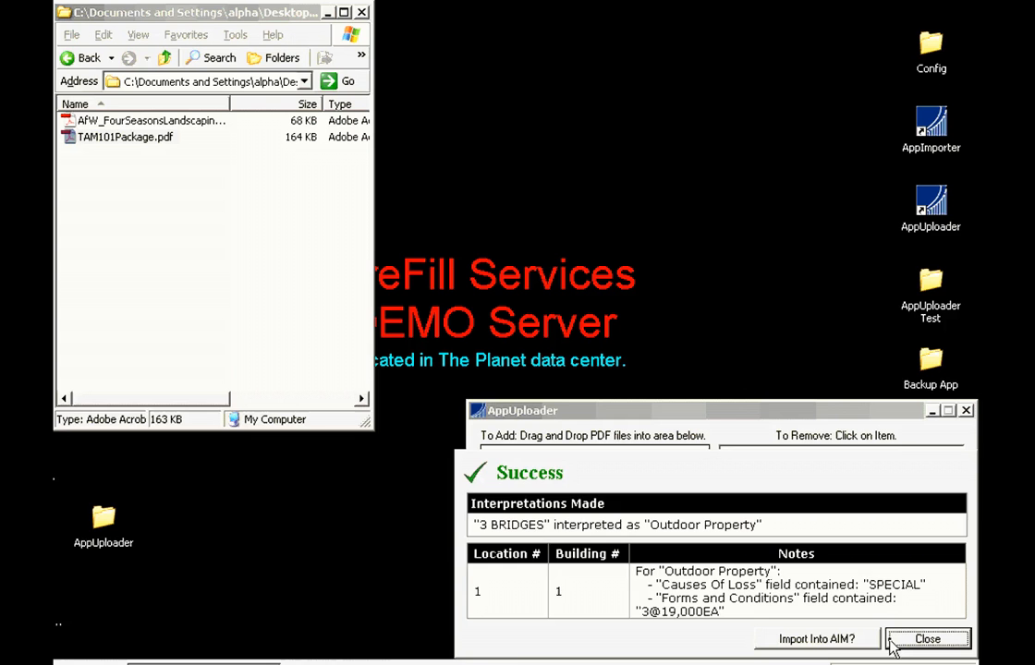
click(860, 524)
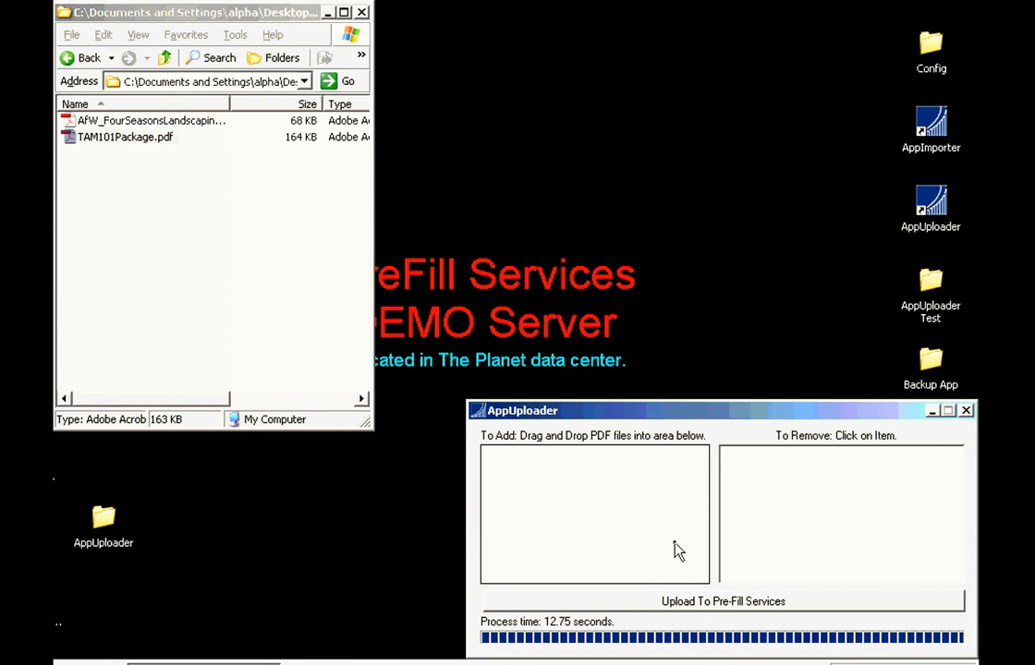
Step: Upload AMSeForms.pdf from the Interpretation folder to Pre-Fill Services
click(167, 58)
click(113, 137)
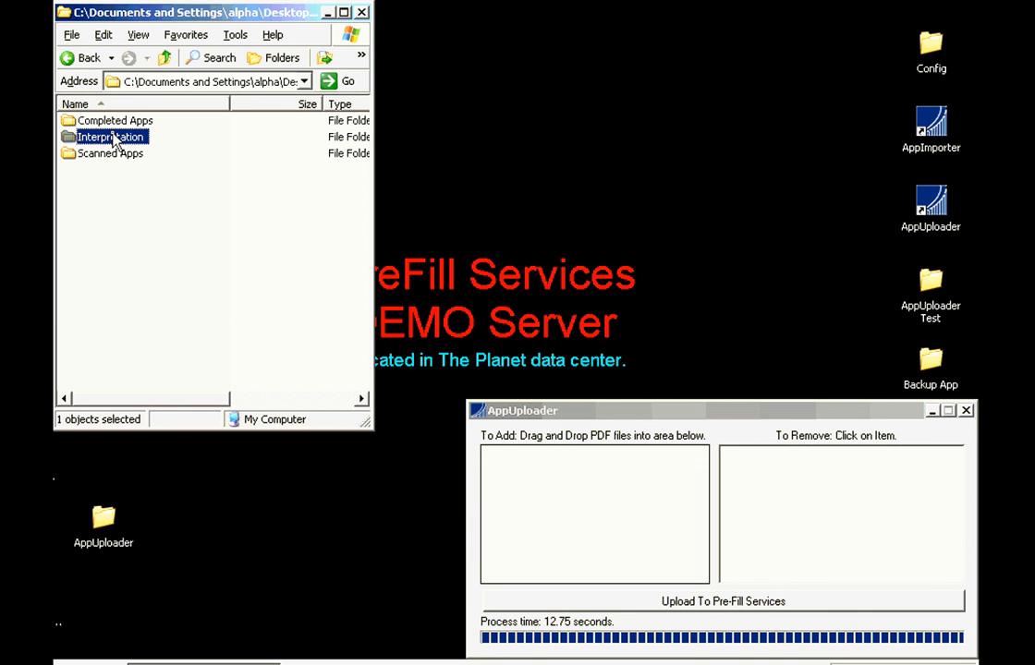
double_click(67, 138)
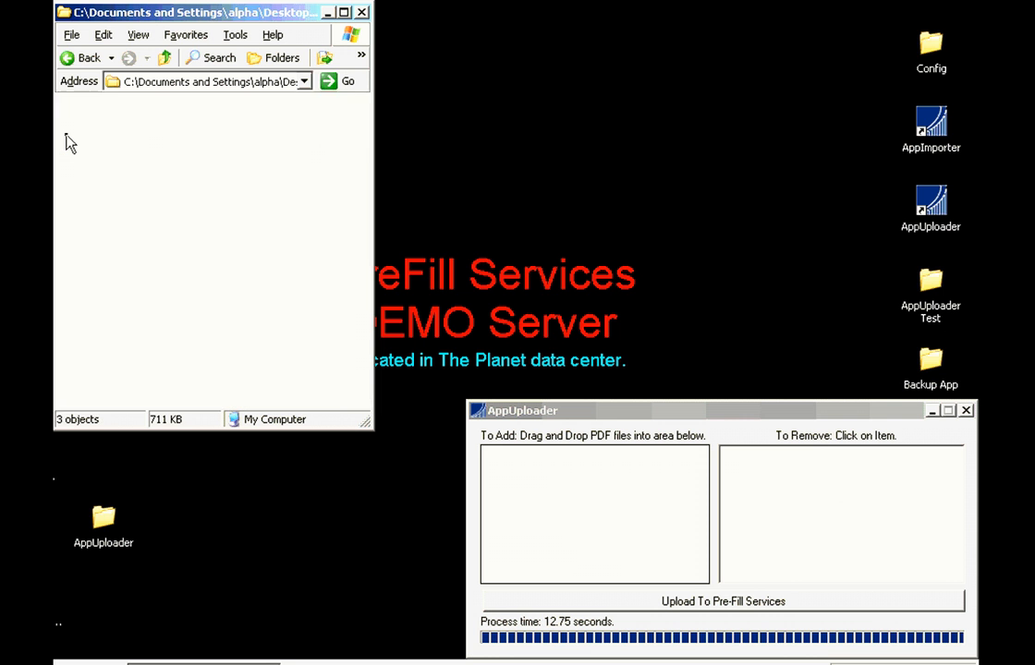
click(78, 121)
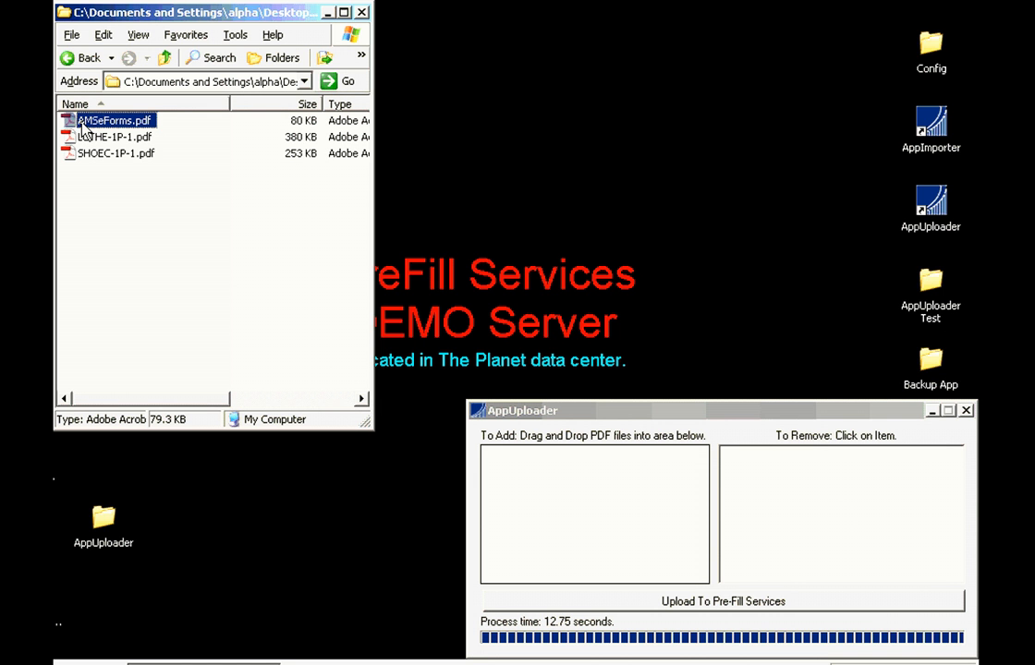
drag(82, 130, 532, 497)
click(776, 610)
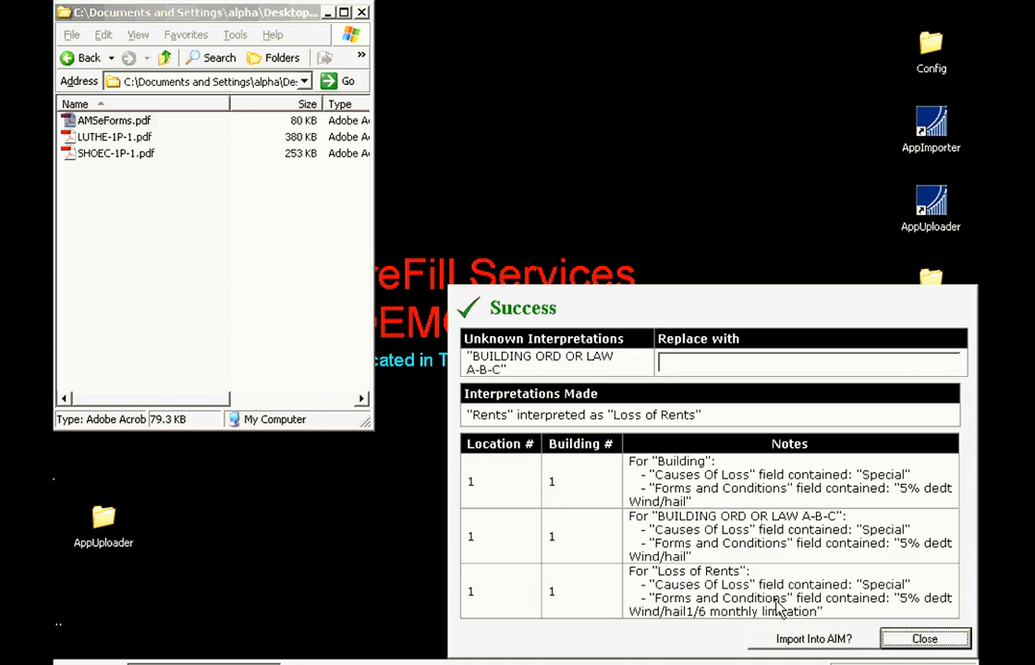
Step: Replace the unknown interpretation "BUILDING ORD OR LAW A-B-C" with Building, request the import into AIM and close the report
click(662, 363)
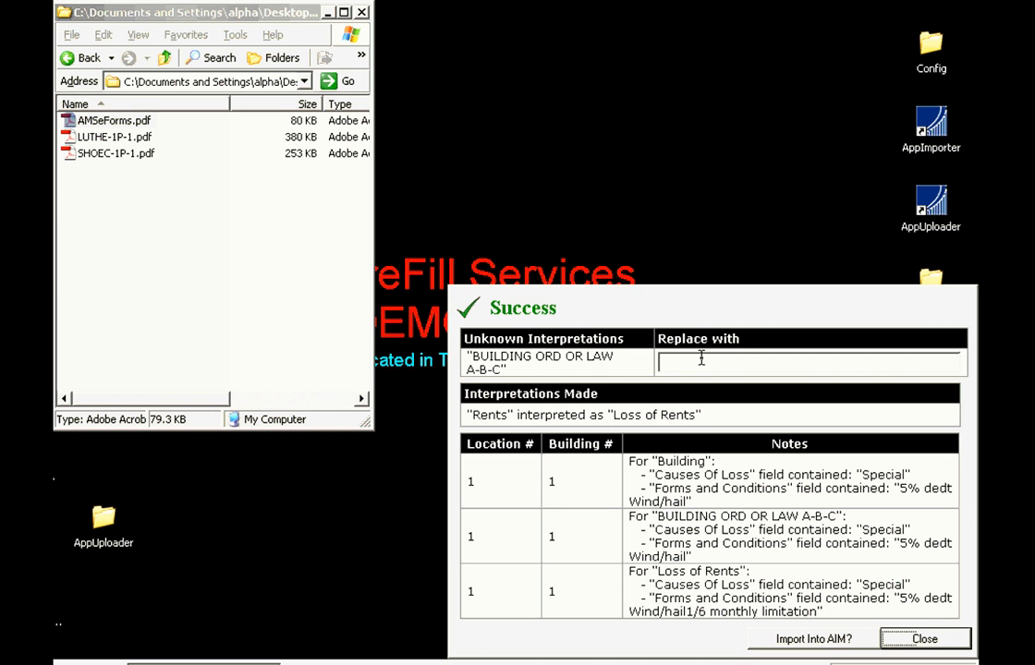
text(Building)
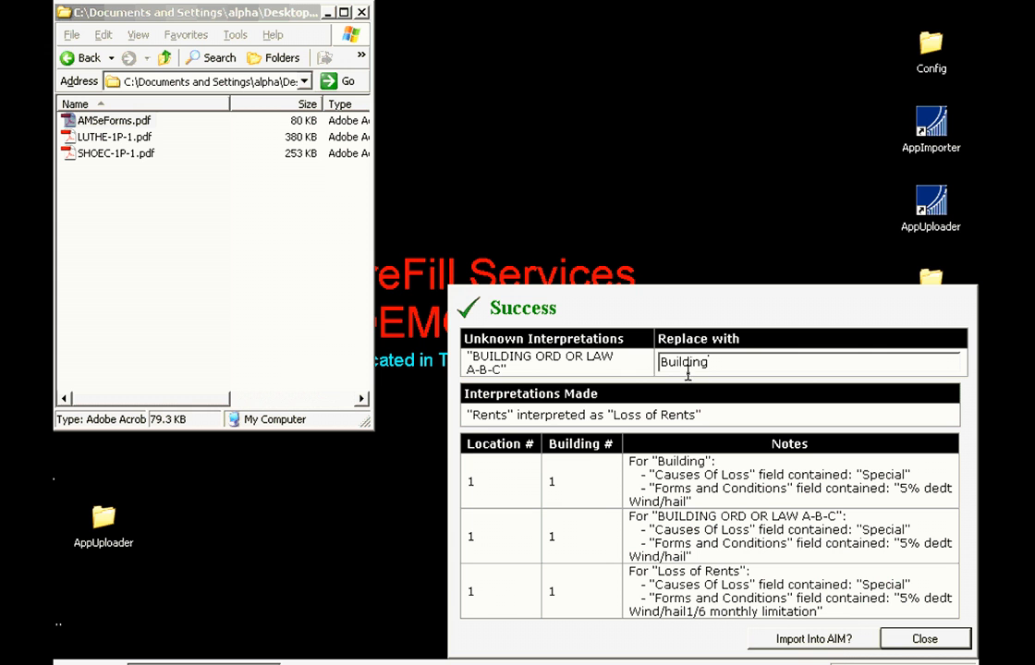
text(,)
click(857, 645)
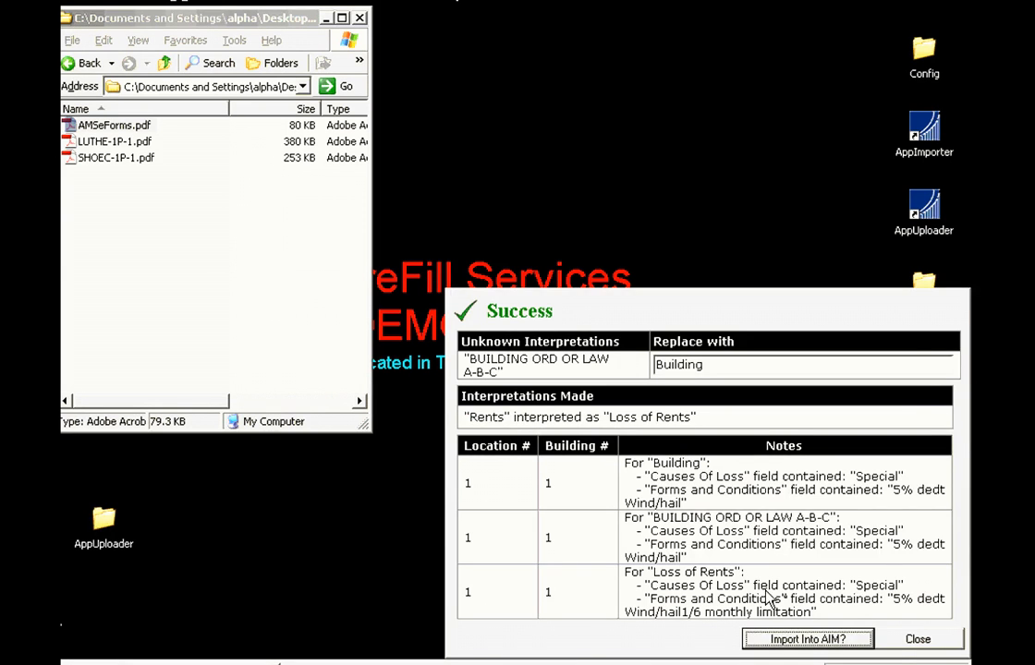
click(896, 638)
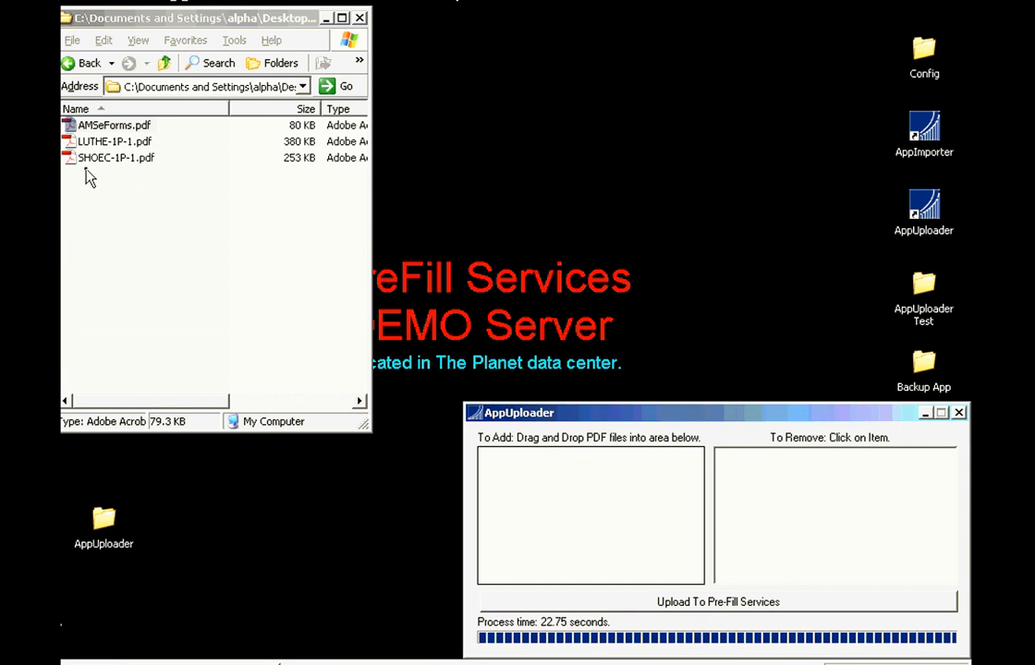
Step: Add LUTHE-1P-1.pdf to the submission and upload it to Pre-Fill Services
click(71, 146)
drag(73, 149, 536, 503)
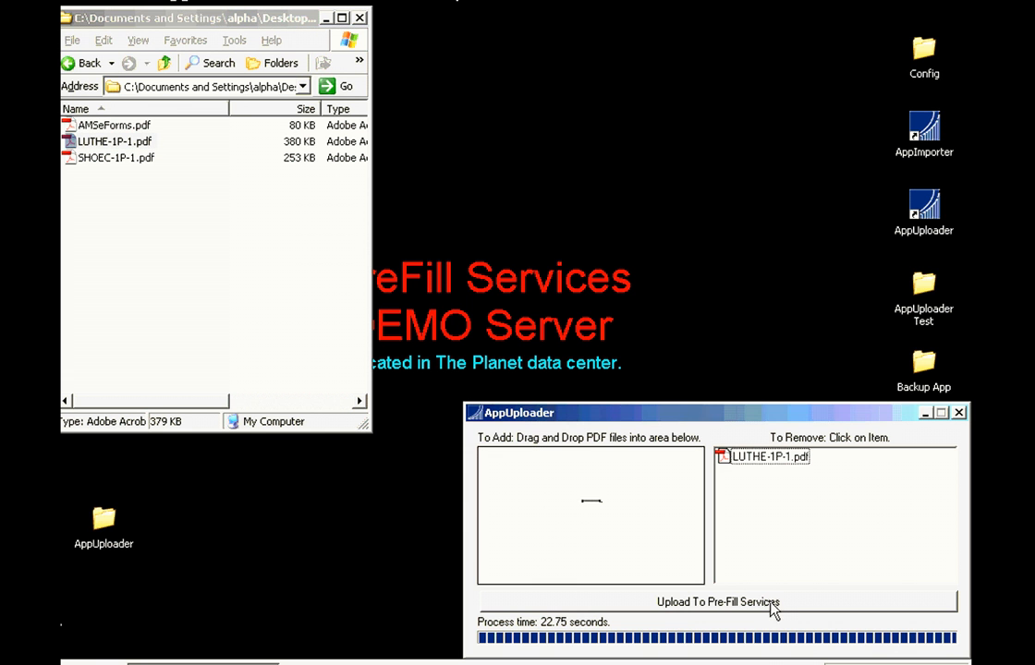
click(761, 603)
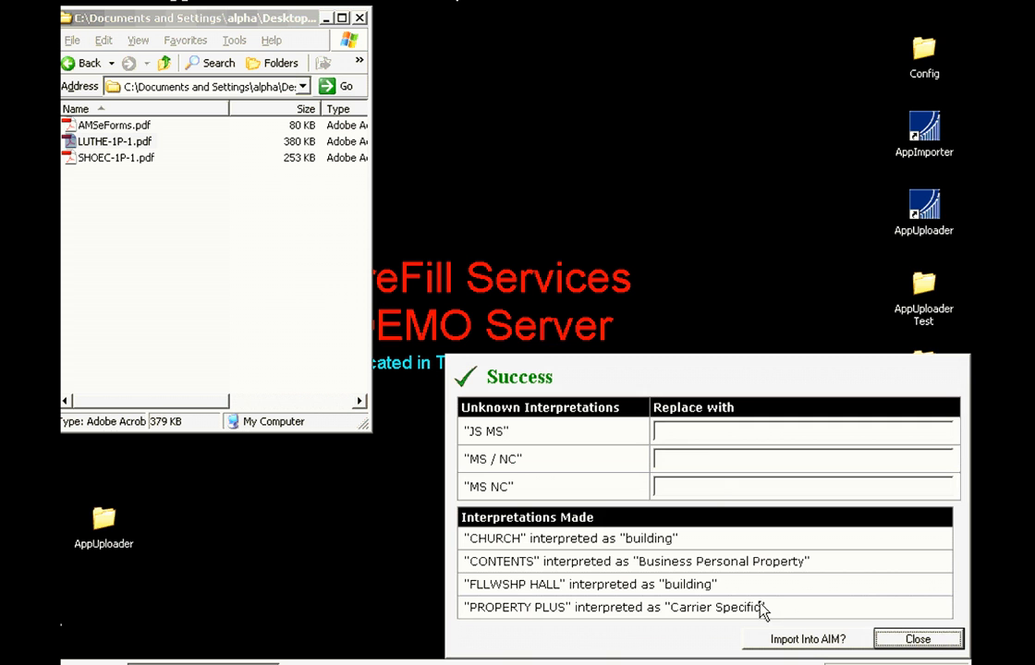
Step: Replace the unknown interpretation "JS MS" with Joisted Masonry and request the import into AIM
click(694, 431)
text(J)
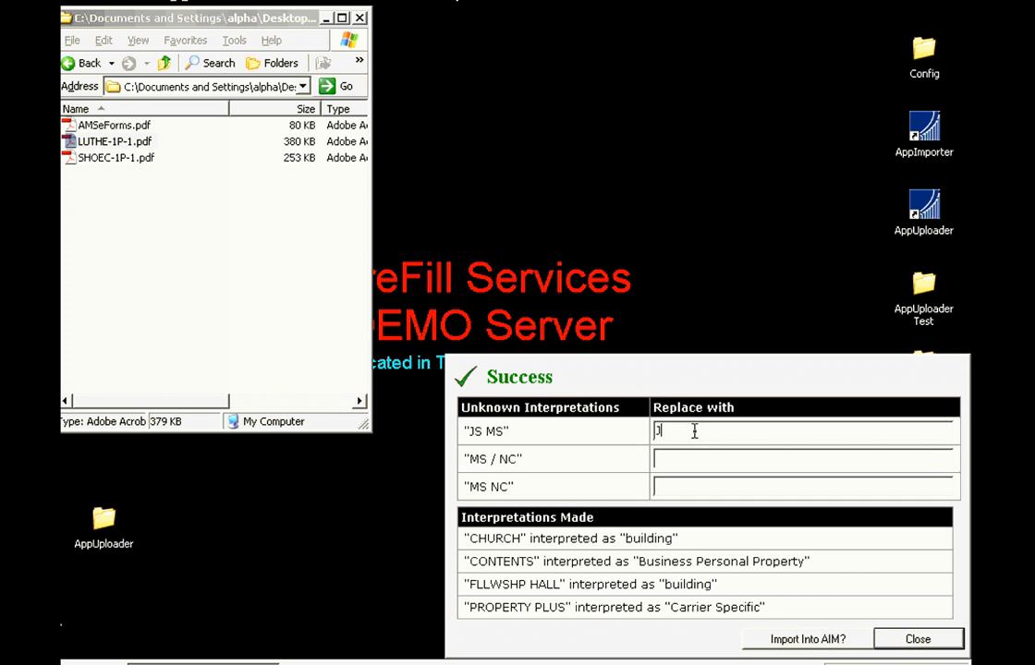
text(oisted Masonry)
click(817, 642)
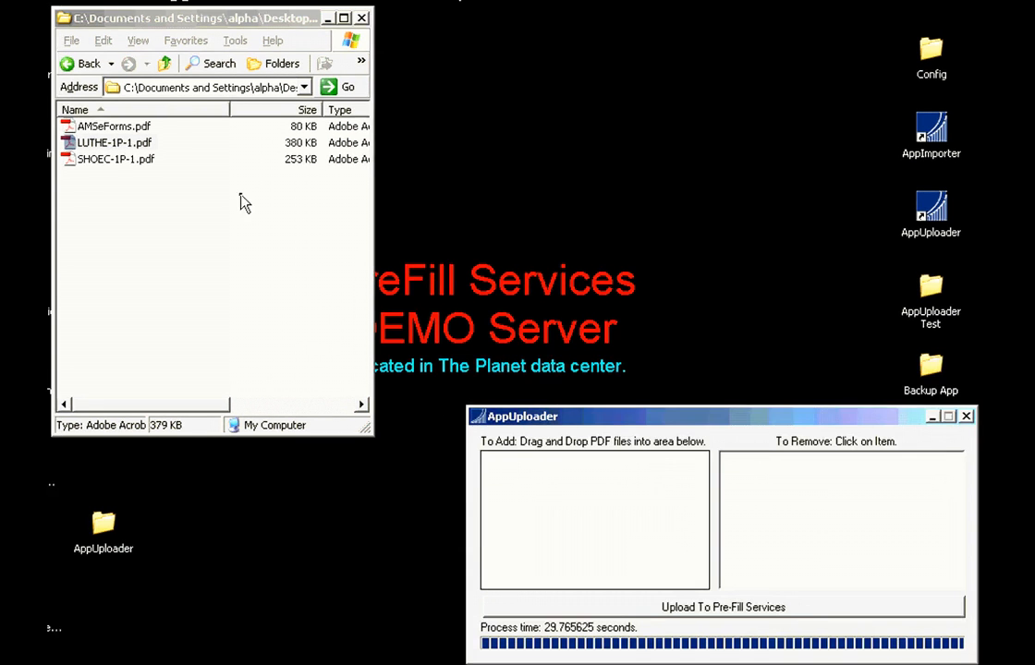
click(165, 65)
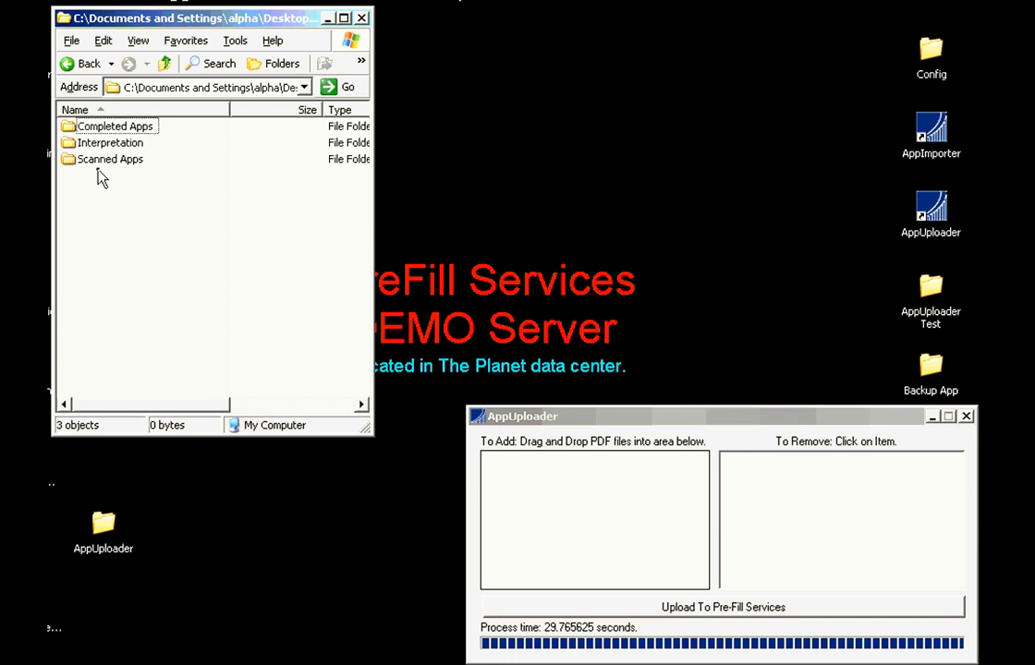
double_click(69, 161)
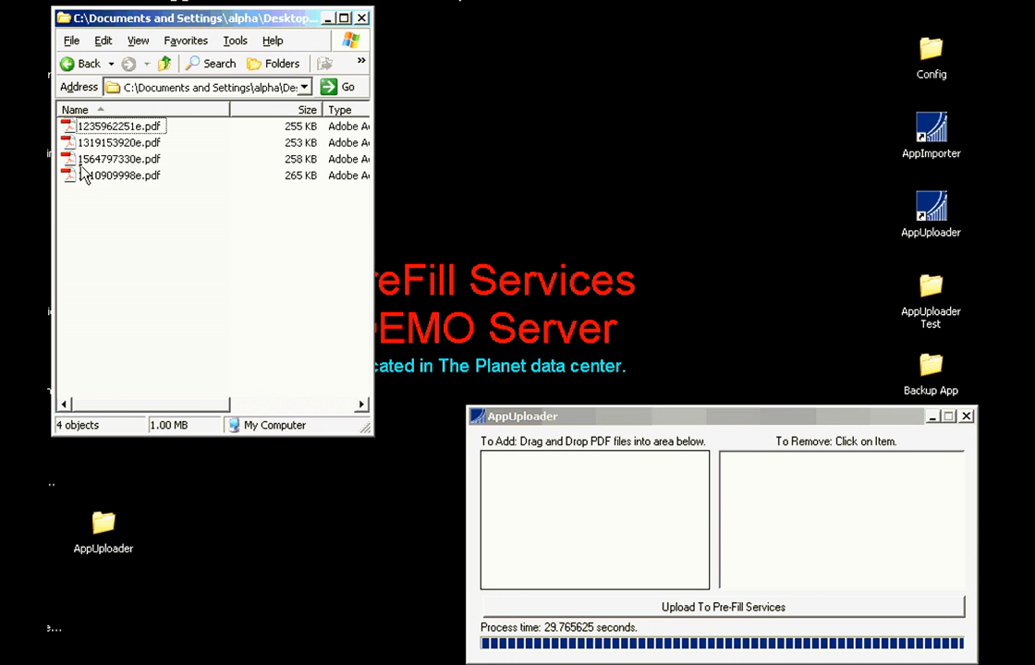
drag(70, 146, 541, 575)
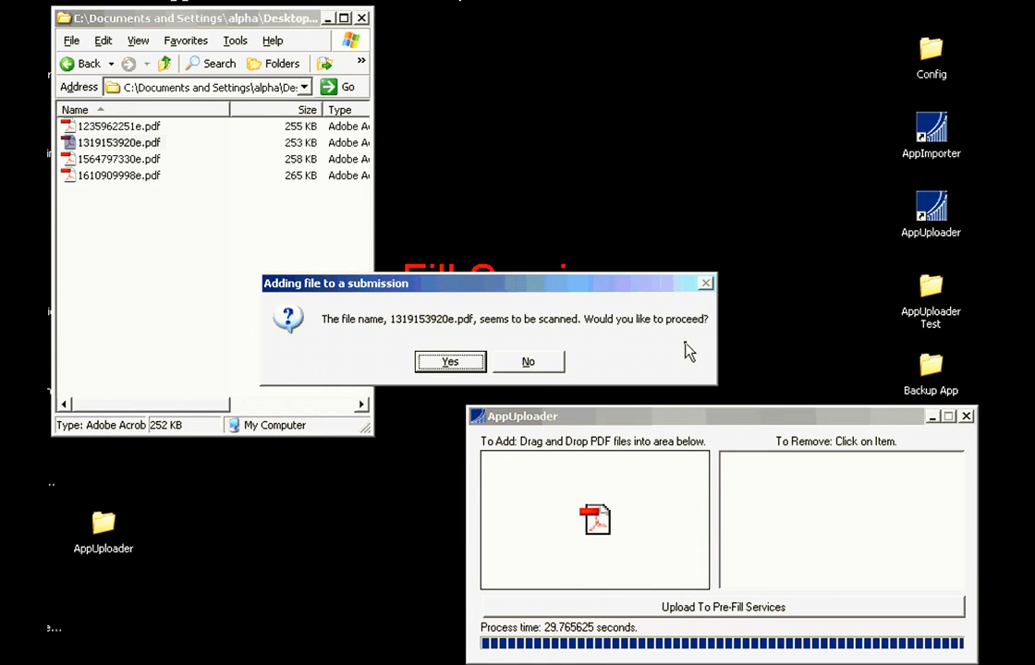
click(449, 367)
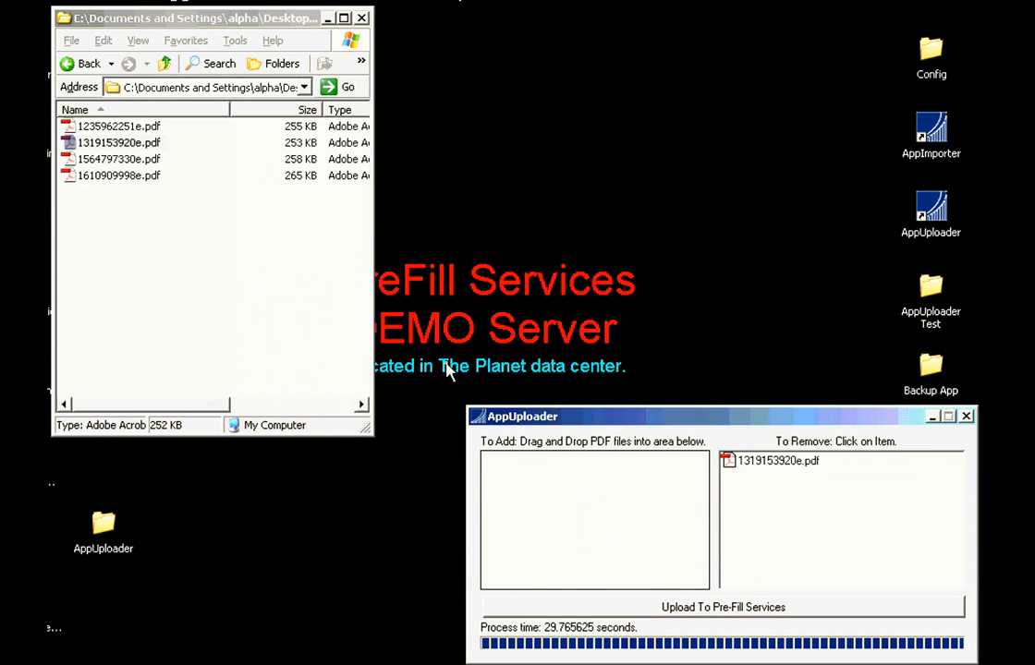
click(652, 613)
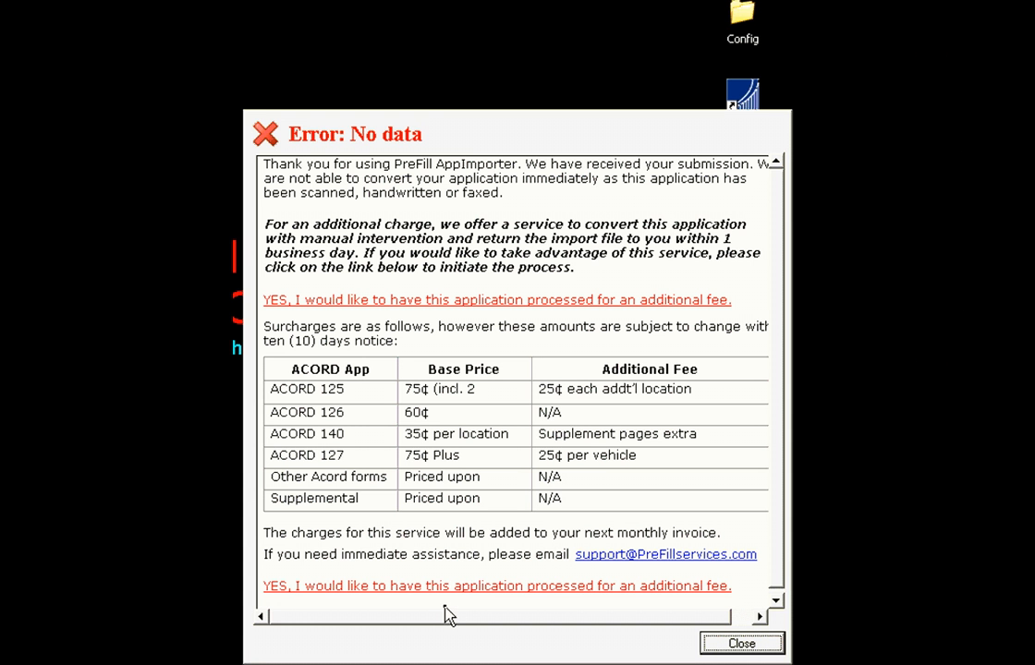
Step: Request processing of the scanned application for an additional fee, view the ticket's status page and close that page
click(349, 301)
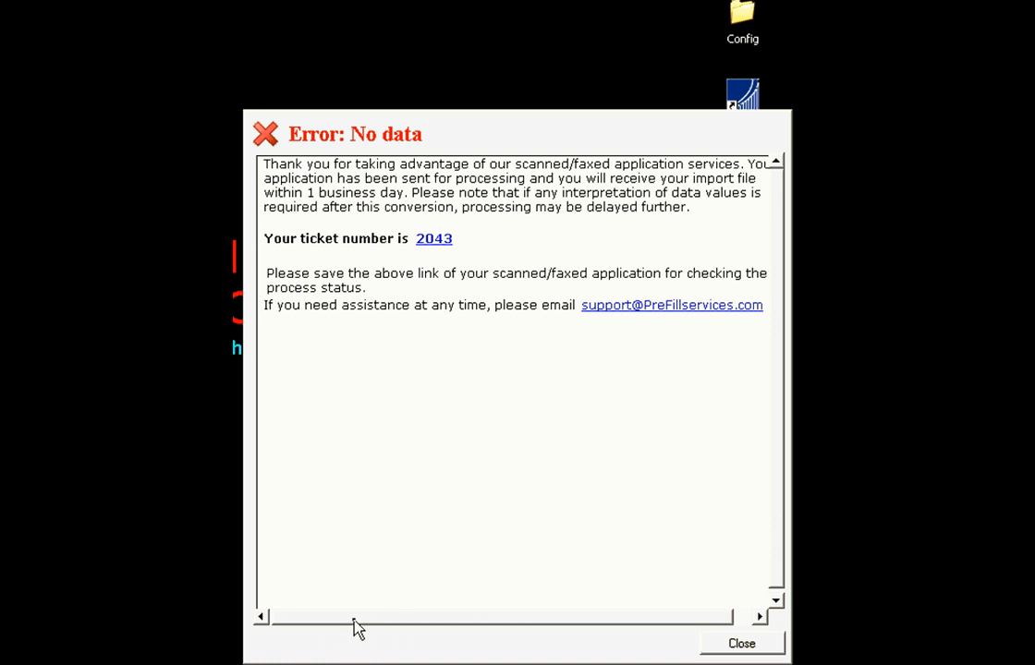
drag(363, 619, 506, 619)
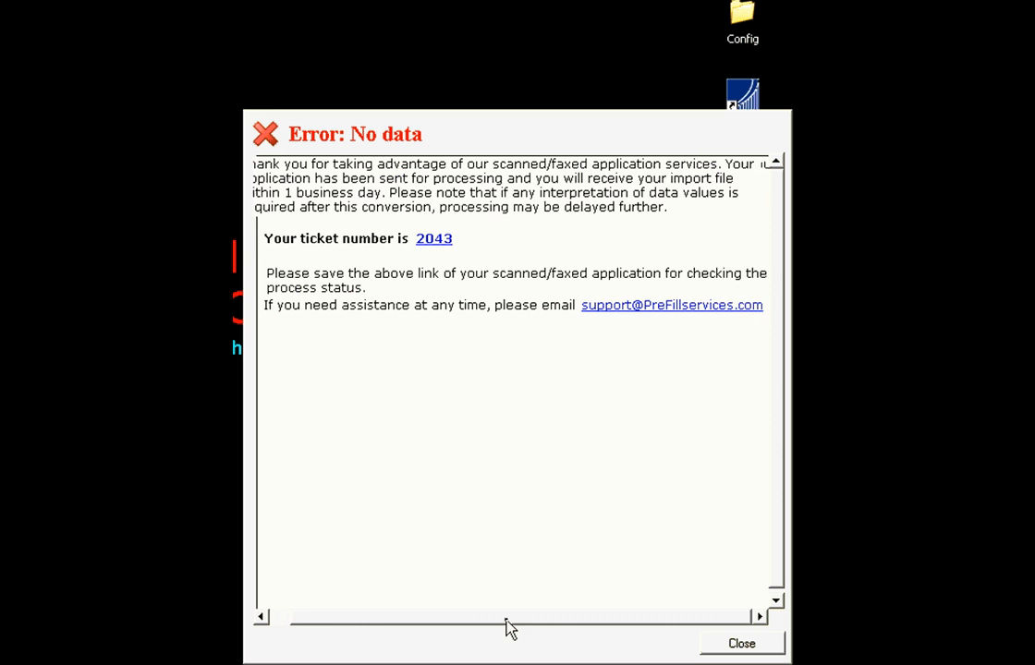
click(407, 242)
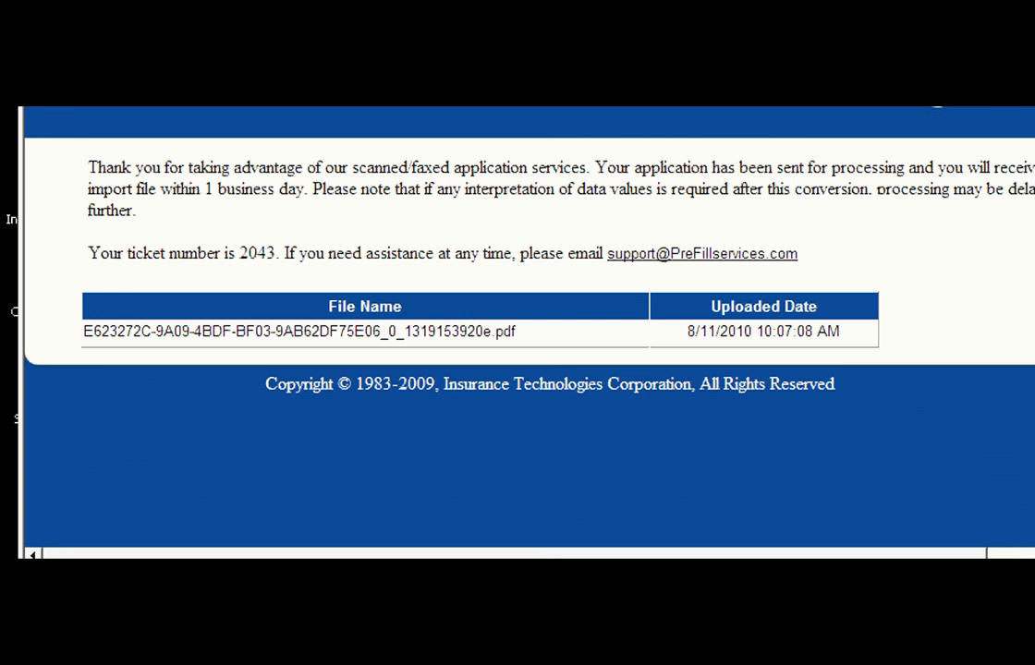
key(alt+F4)
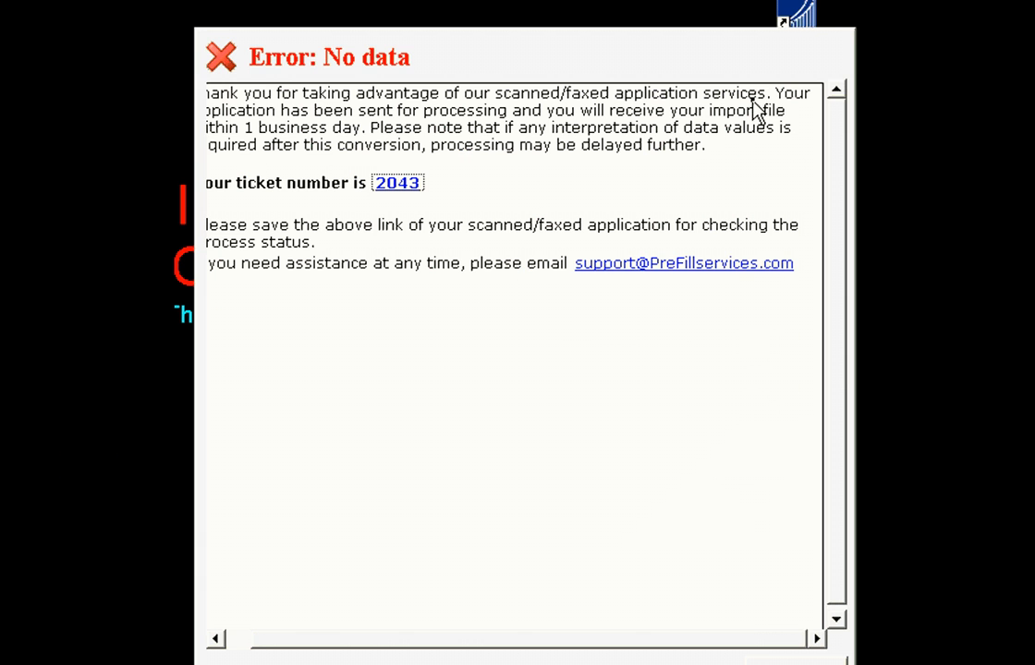